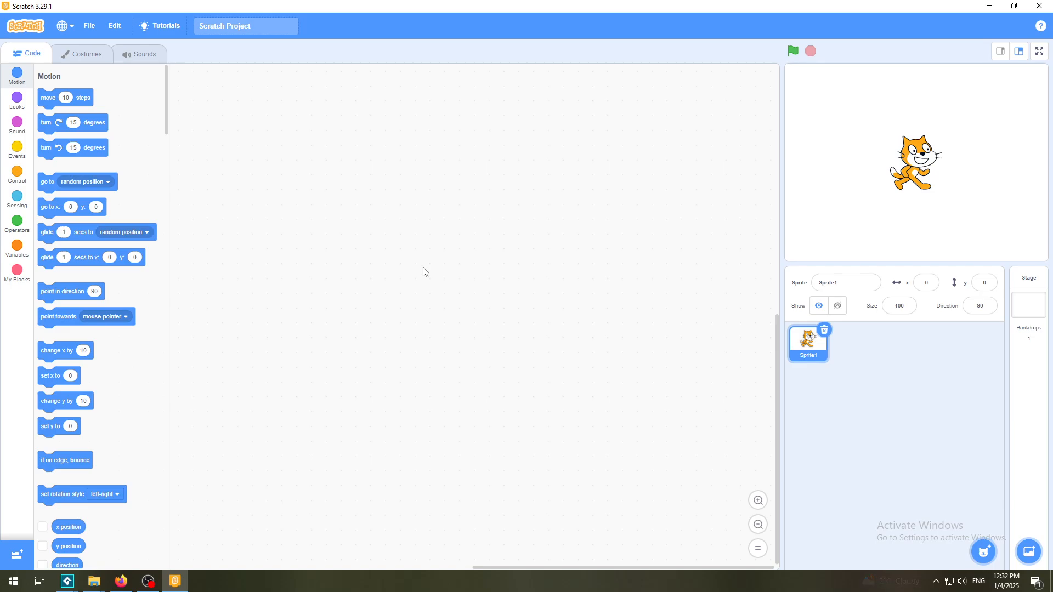
- Nudge the cat to about x -11, y -2 on the stage, and move the head in costume1 up and left off its body
left_click_drag(911, 146, 918, 158)
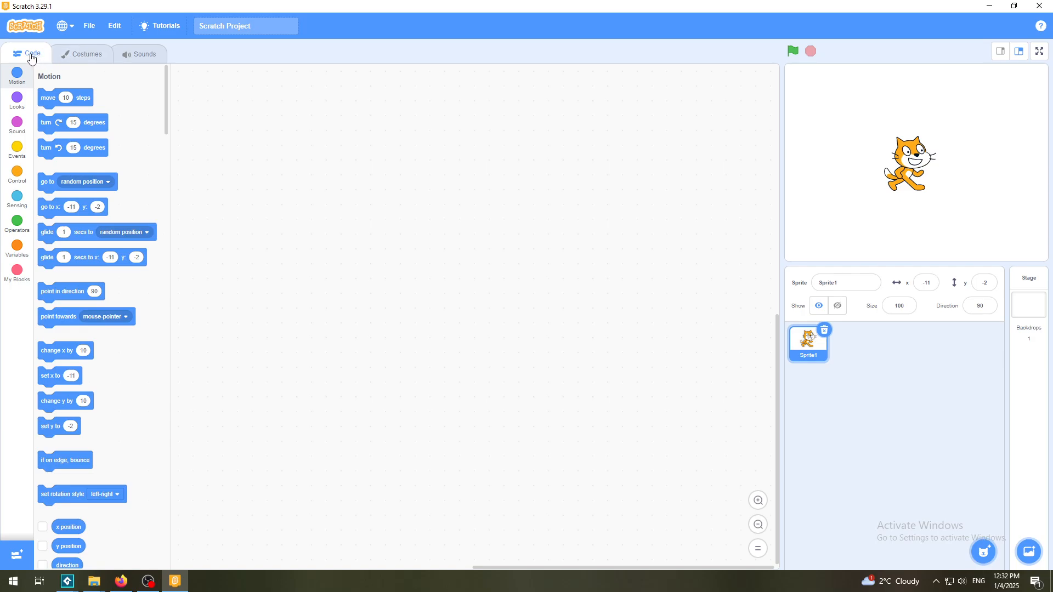
left_click(86, 58)
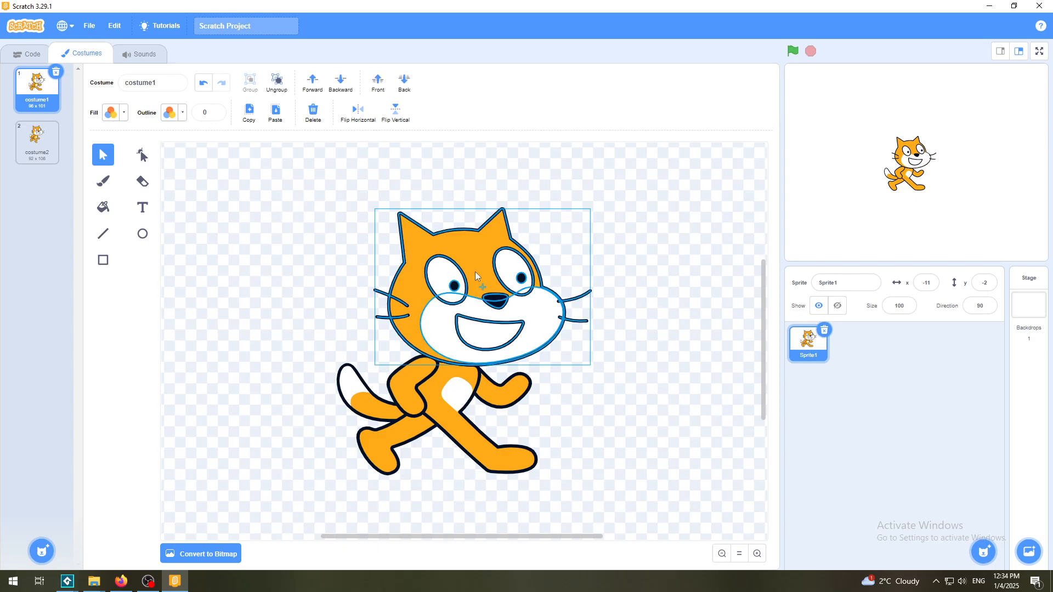
left_click_drag(475, 271, 457, 216)
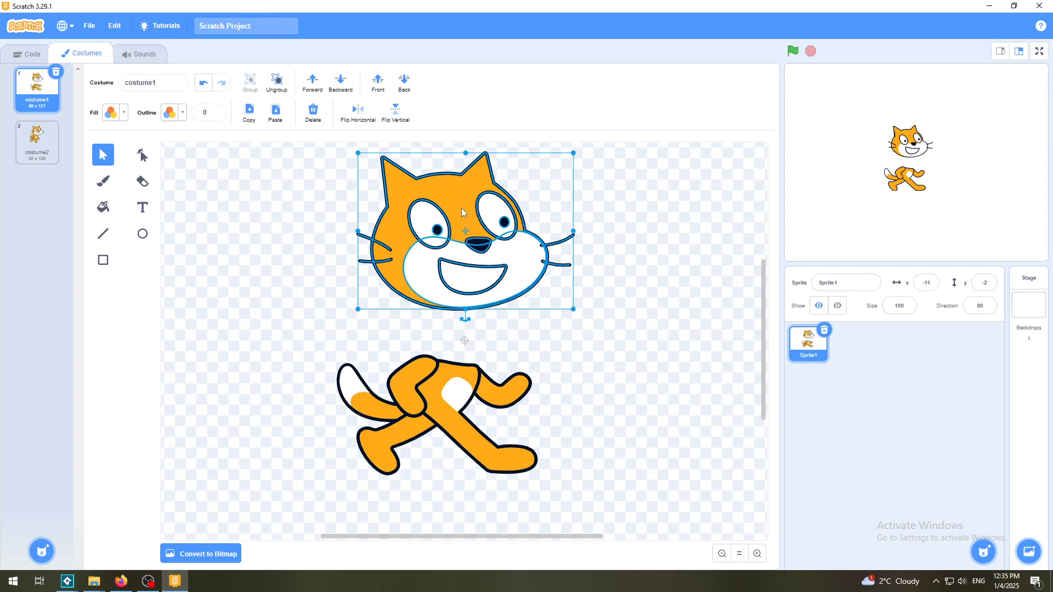
left_click_drag(462, 213, 320, 209)
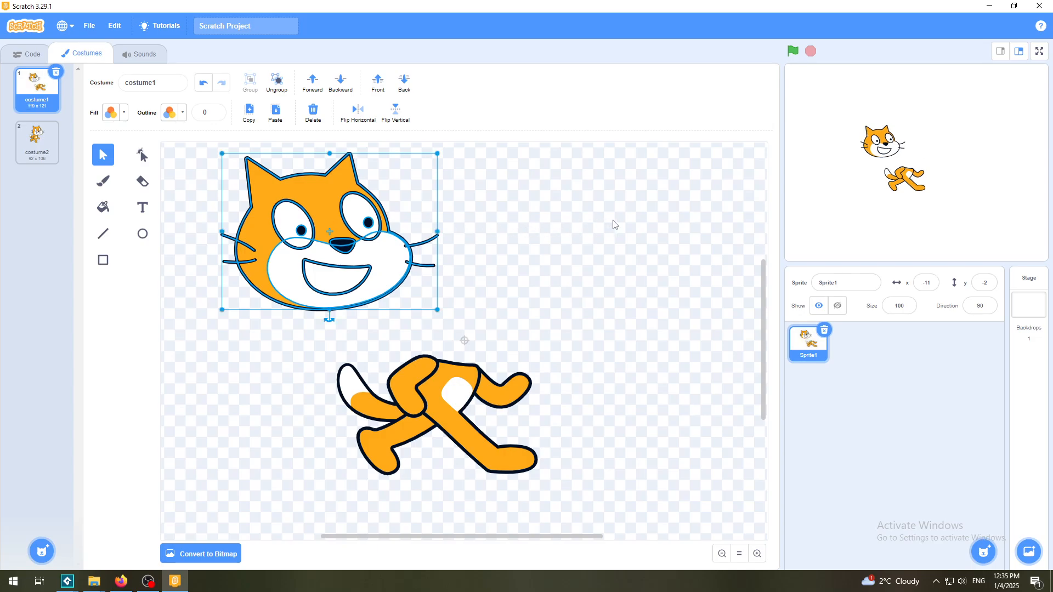
left_click(627, 223)
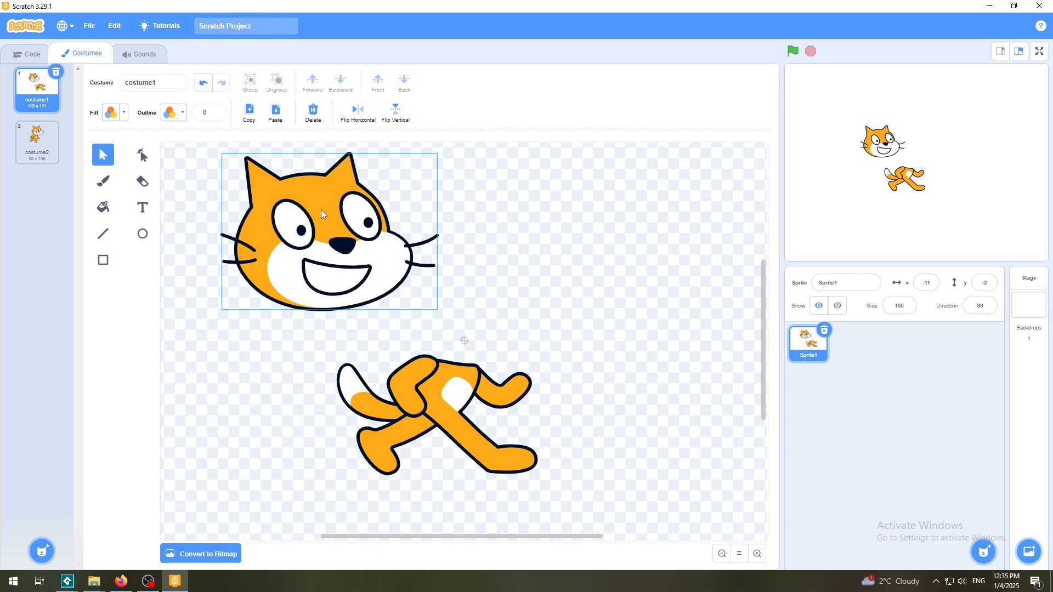
- Pull the cat's two arms, tail, rear leg and torso apart so they lie as separate pieces below the head
left_click(496, 402)
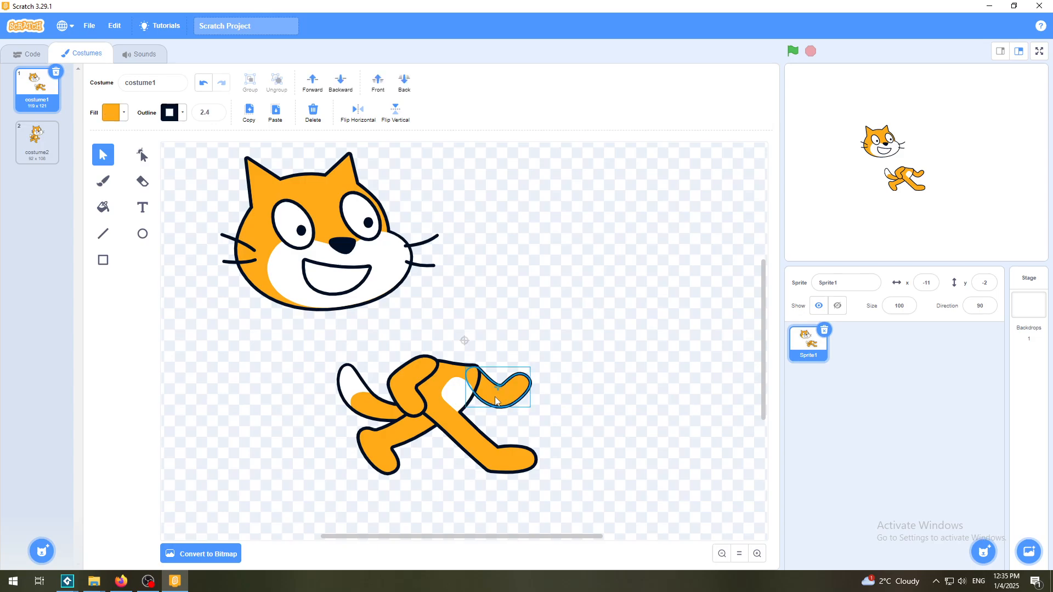
left_click_drag(495, 401, 582, 335)
left_click_drag(402, 384, 247, 386)
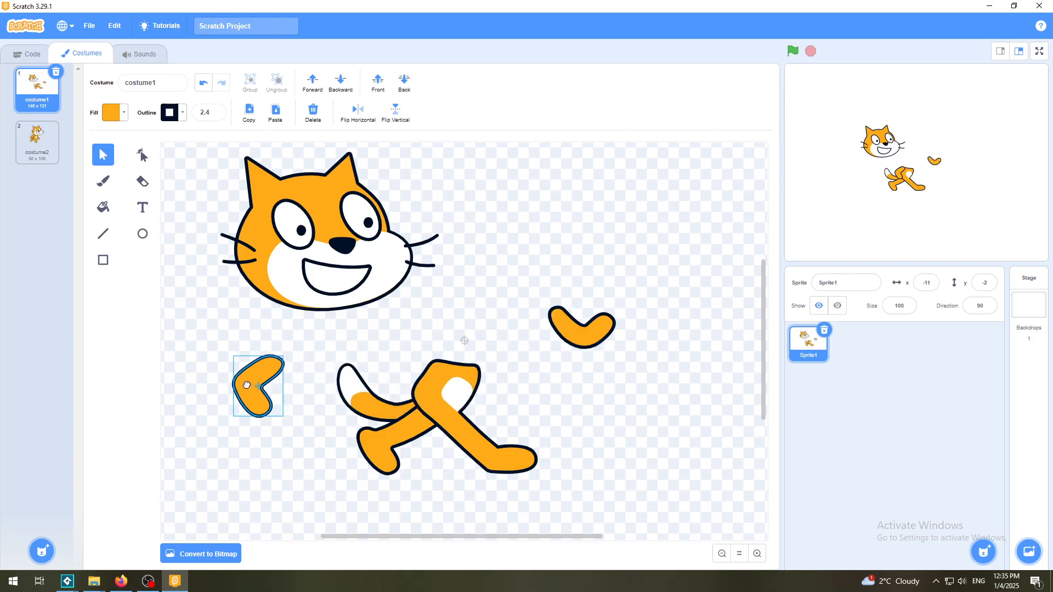
left_click_drag(361, 399, 234, 464)
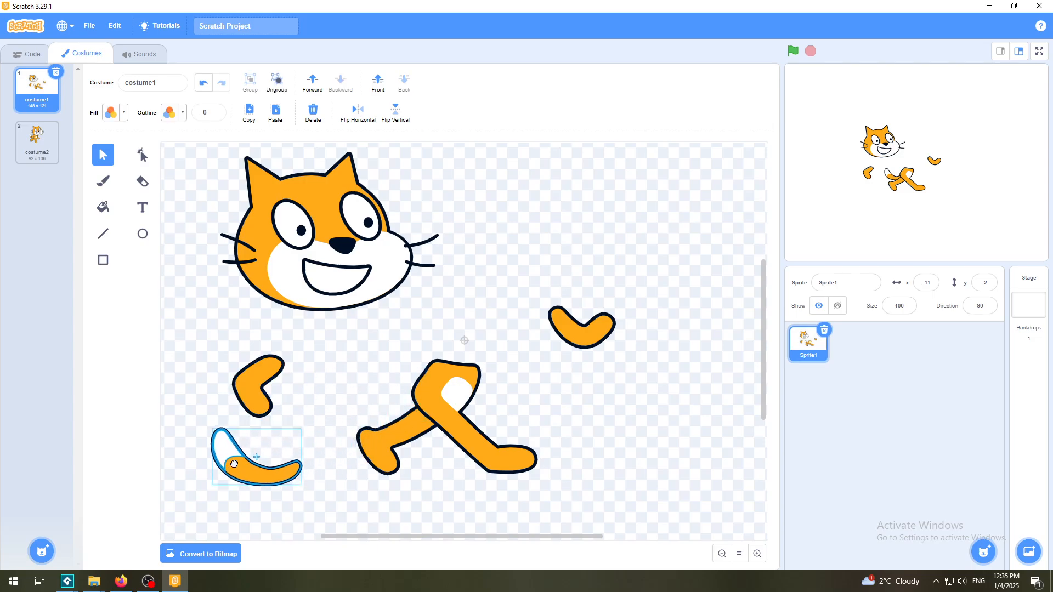
left_click_drag(383, 433, 357, 471)
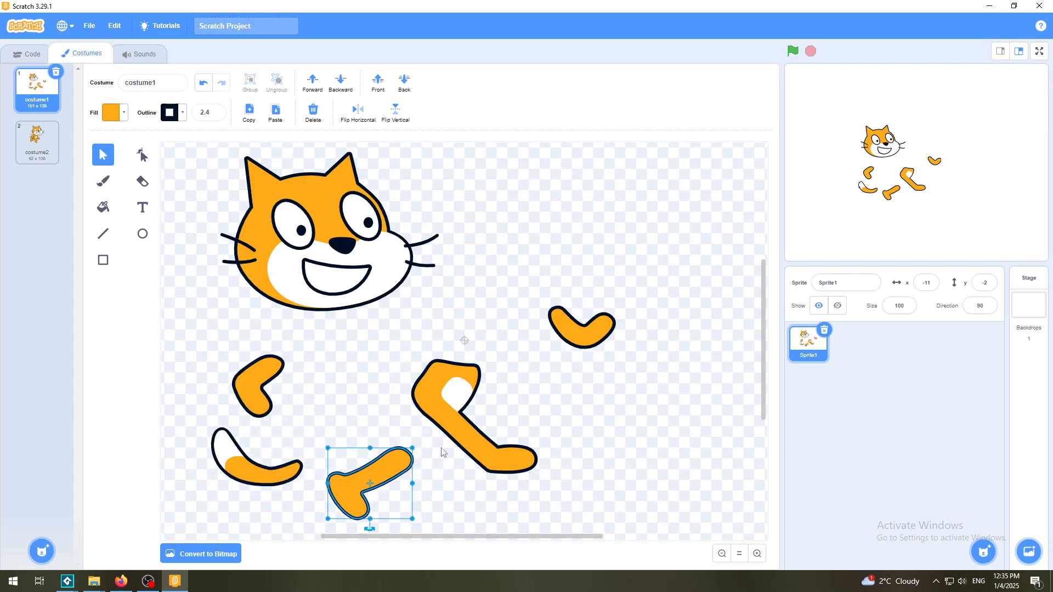
left_click_drag(459, 435, 518, 479)
left_click(661, 446)
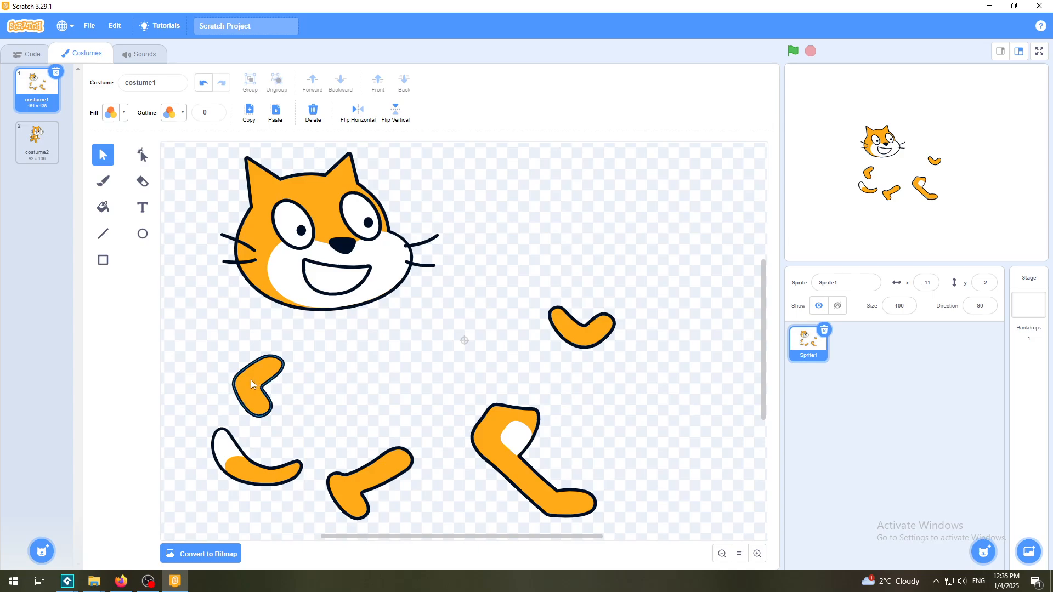
- Arrange the separated arms, tail, rear leg and torso closer together and shift the head right to sit above them
left_click_drag(251, 380, 274, 363)
left_click_drag(243, 465, 248, 452)
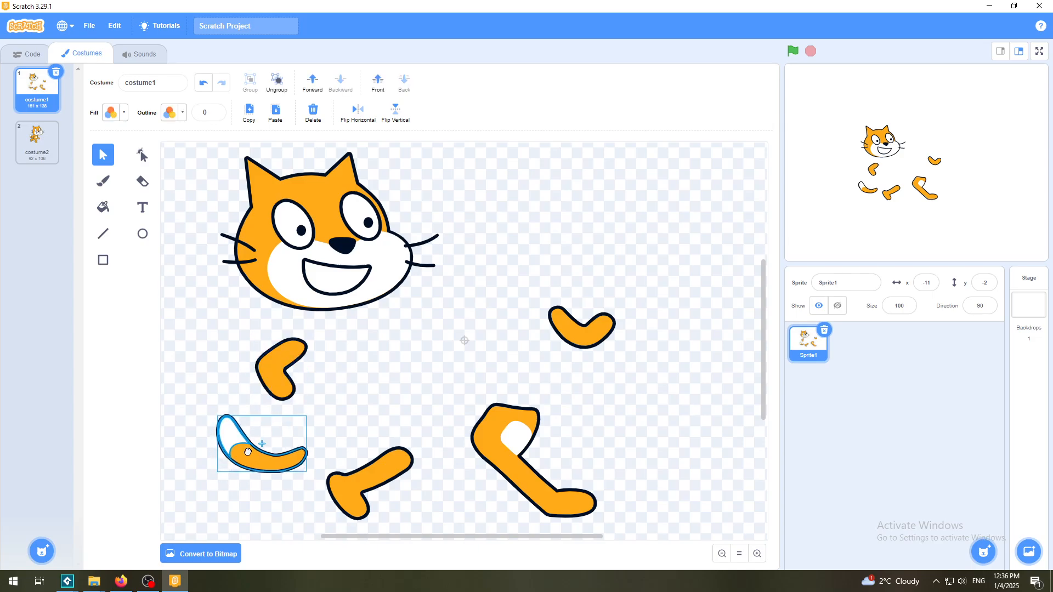
left_click_drag(376, 475, 376, 458)
left_click_drag(525, 443, 514, 430)
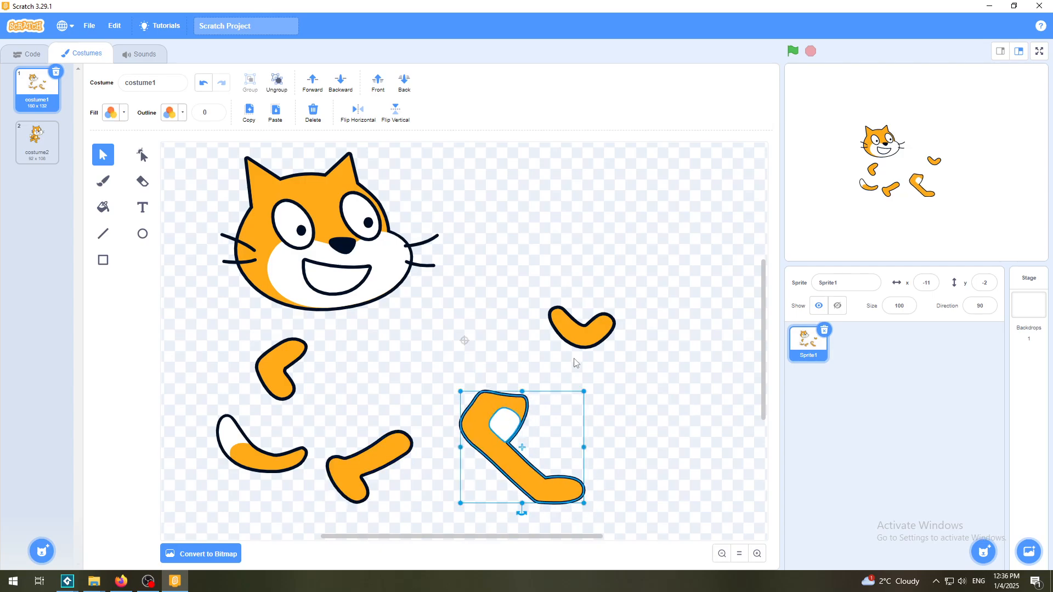
left_click_drag(578, 335, 571, 345)
left_click_drag(330, 209, 394, 210)
left_click(668, 311)
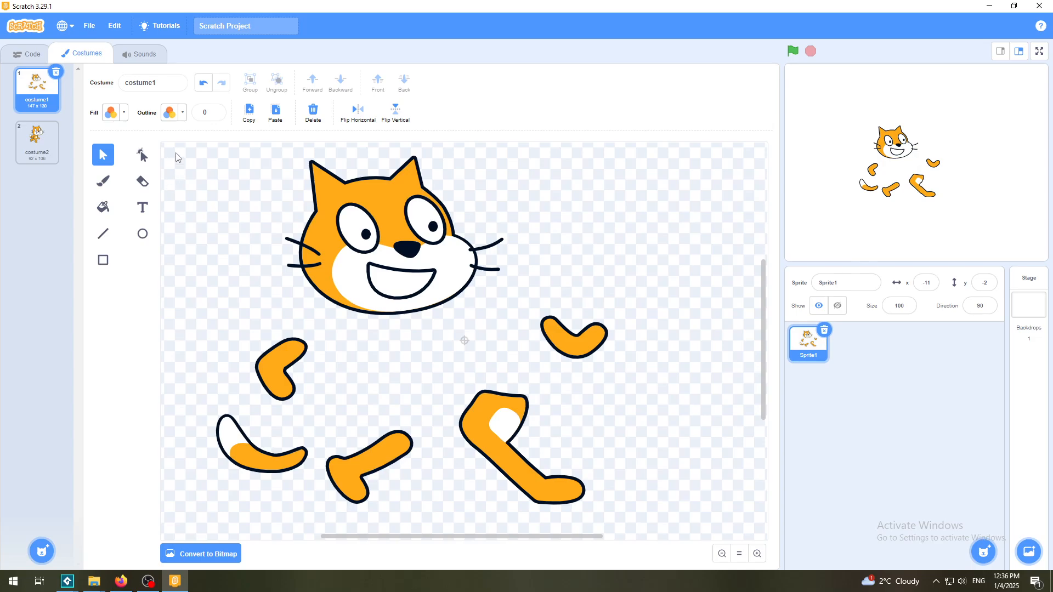
- Select all the cat's pieces together and shift them slightly to the right as one selection
left_click_drag(176, 153, 648, 516)
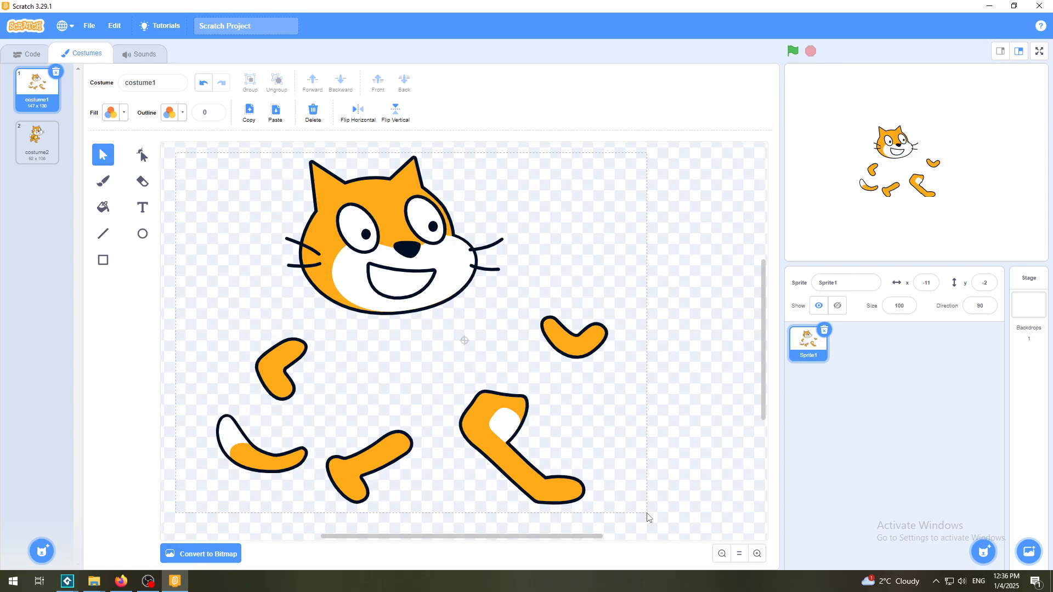
left_click_drag(648, 516, 649, 518)
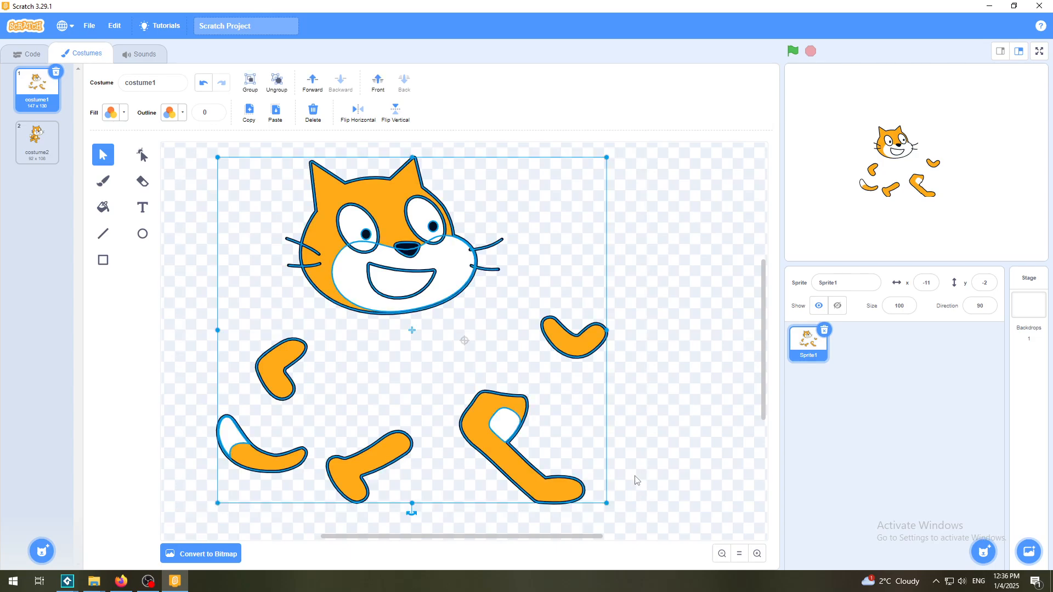
left_click_drag(402, 228, 450, 228)
left_click(700, 294)
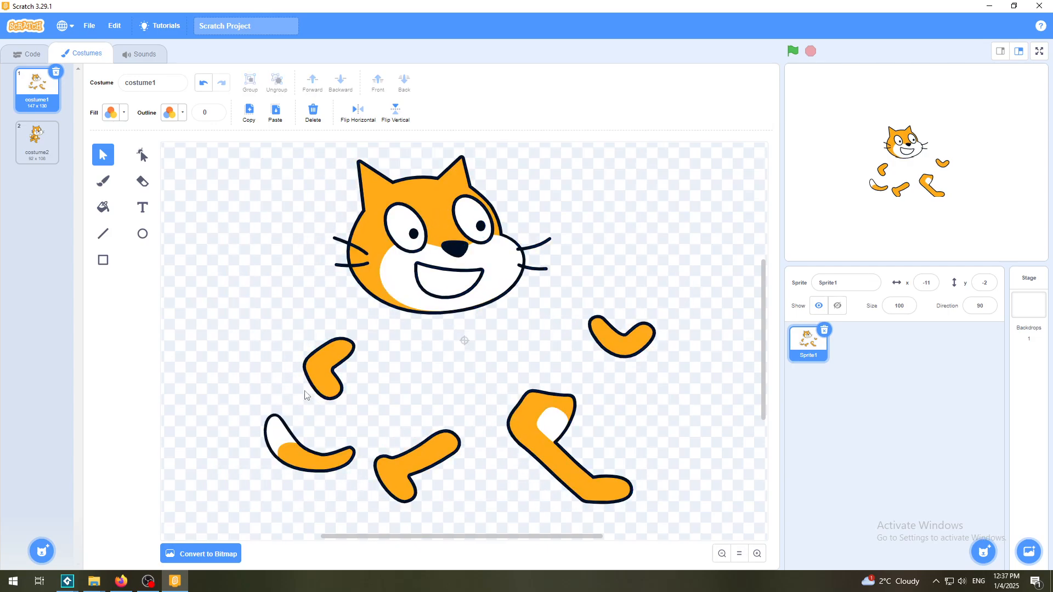
- Move the left arm and tail together up and left, and place the detached rear leg just below the right arm
left_click_drag(260, 339, 366, 497)
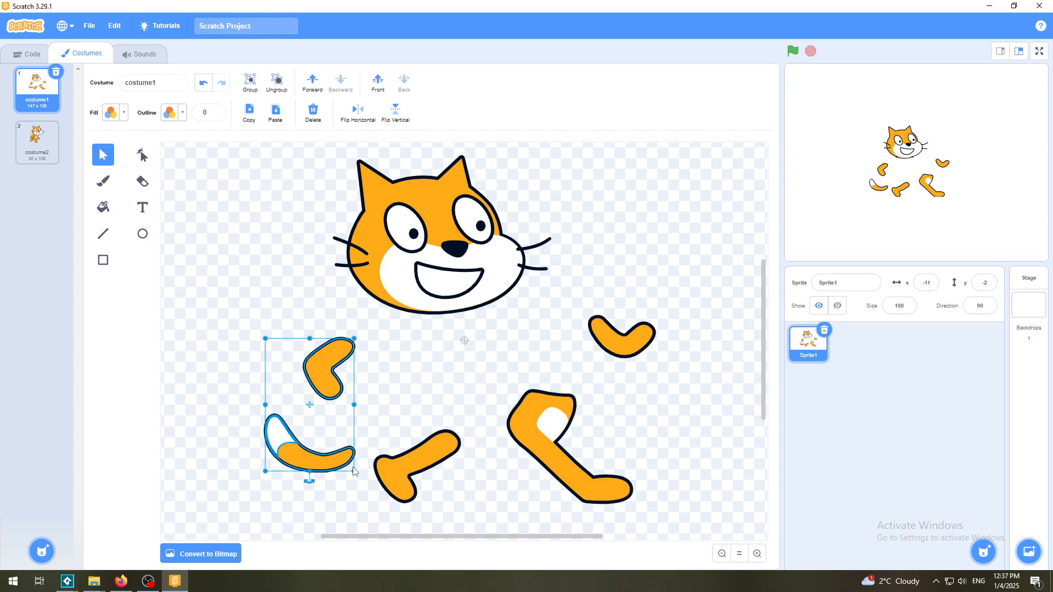
left_click_drag(323, 366, 247, 314)
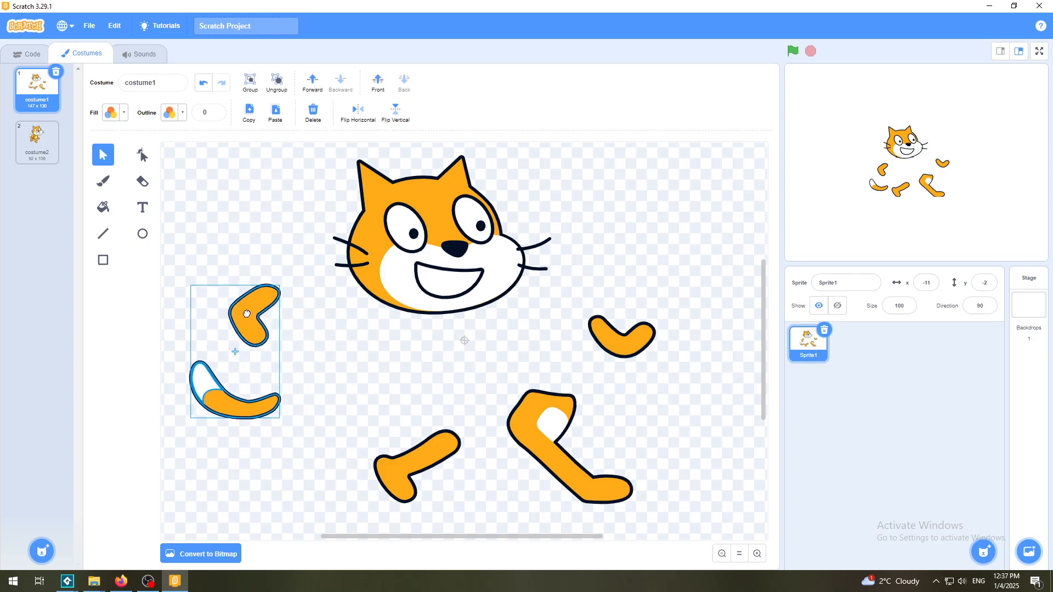
left_click(337, 389)
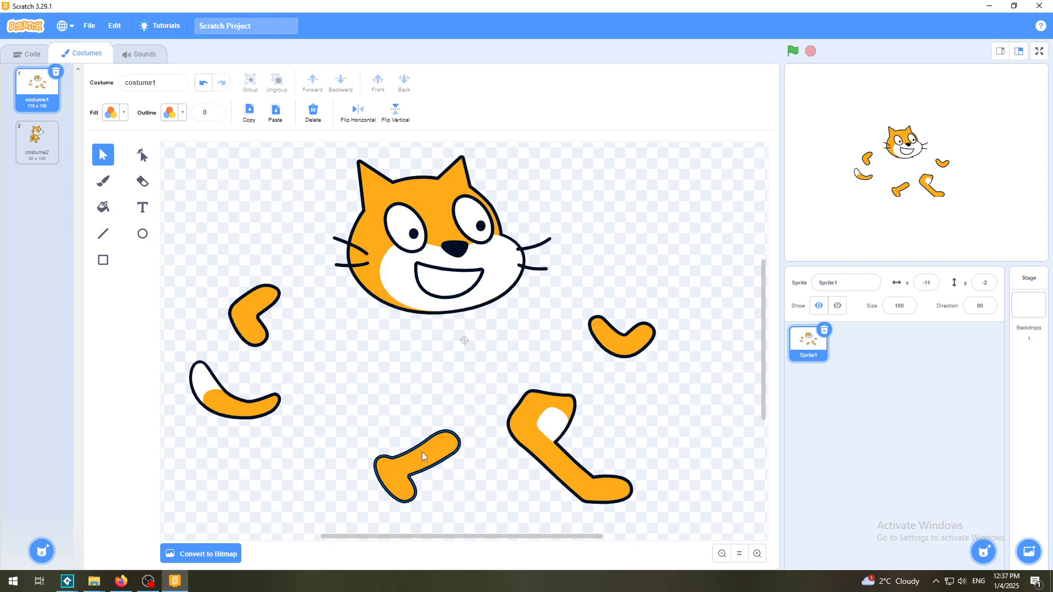
left_click_drag(418, 456, 644, 373)
left_click(715, 293)
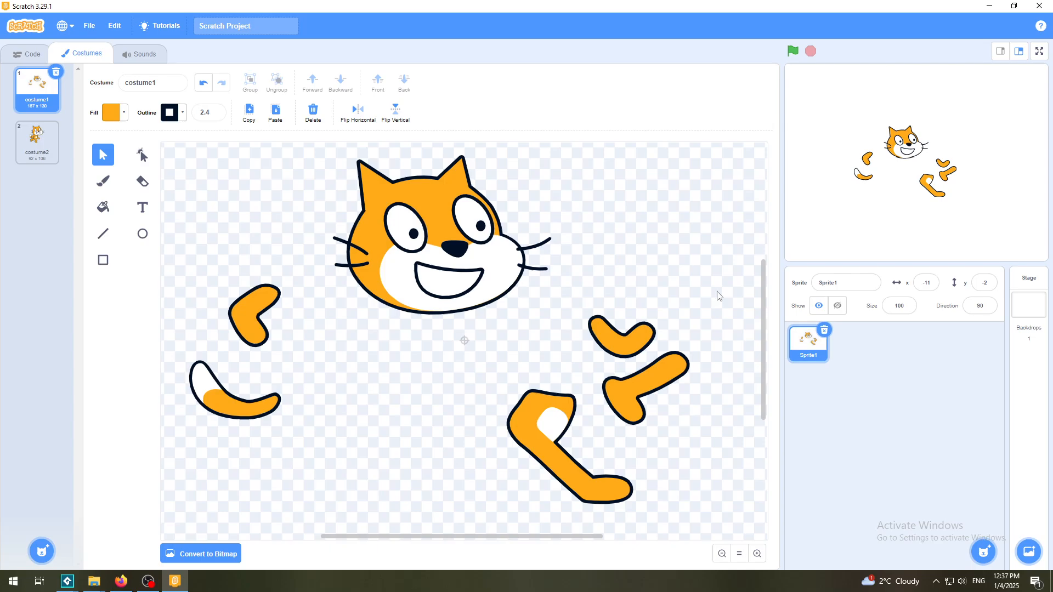
- Select the right arm and the rear leg together and move them left, beside the other arm and the tail
left_click_drag(716, 291, 580, 435)
left_click_drag(582, 439, 581, 439)
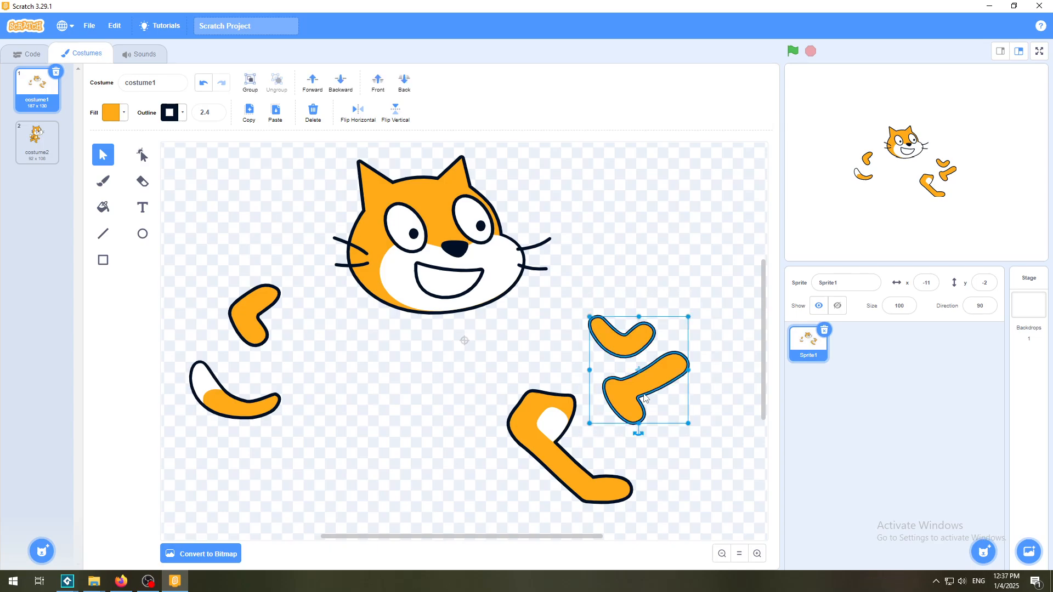
left_click_drag(645, 398, 337, 399)
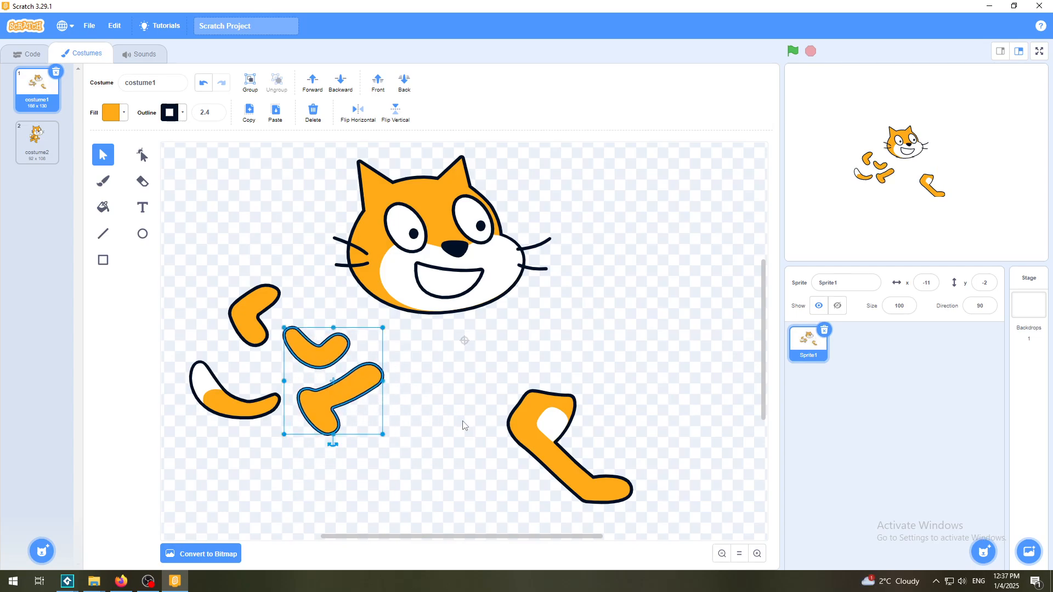
left_click(442, 432)
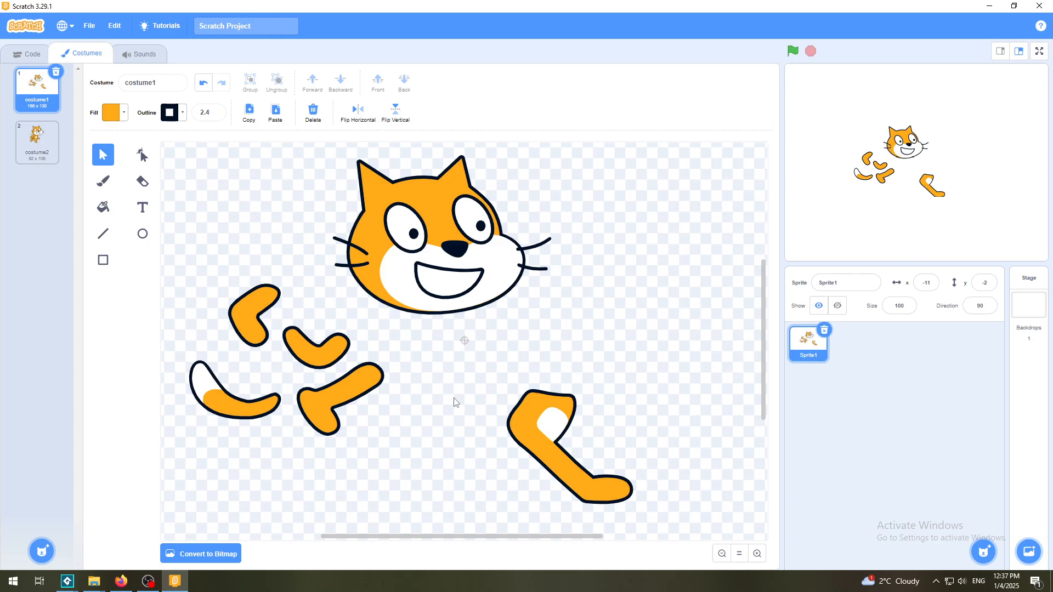
- Bring up the options for adding a new sprite
mouse_move(986, 553)
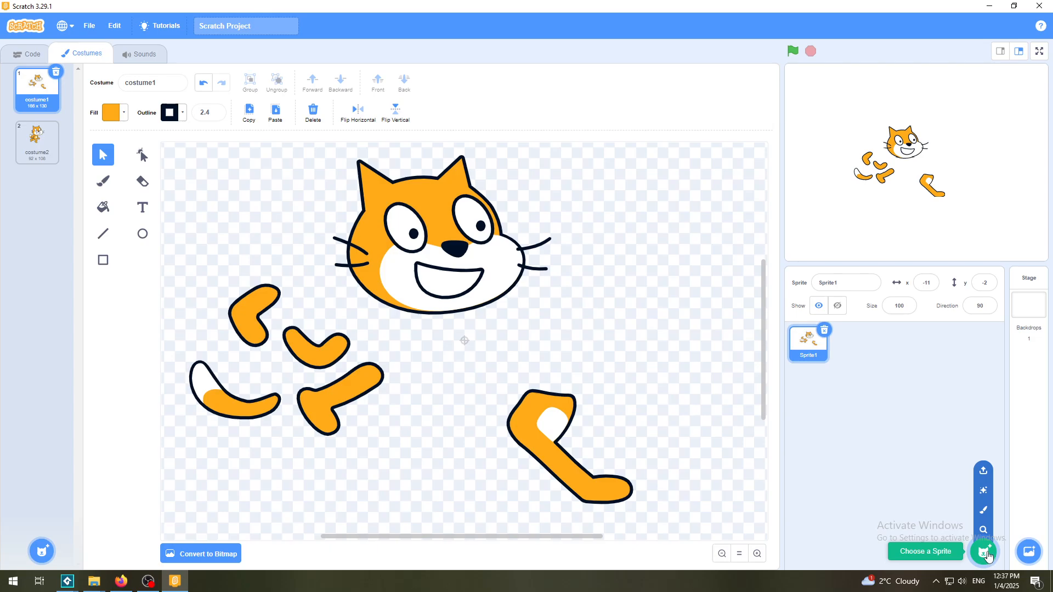